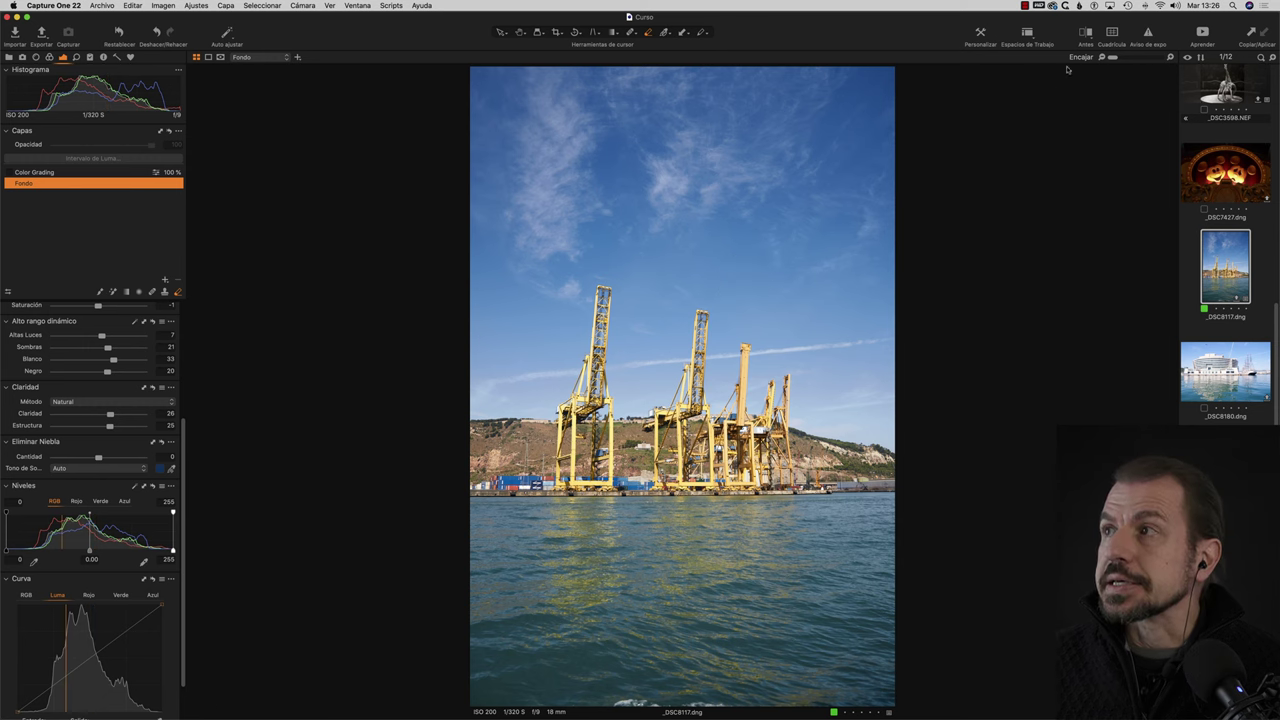
left_click(1087, 35)
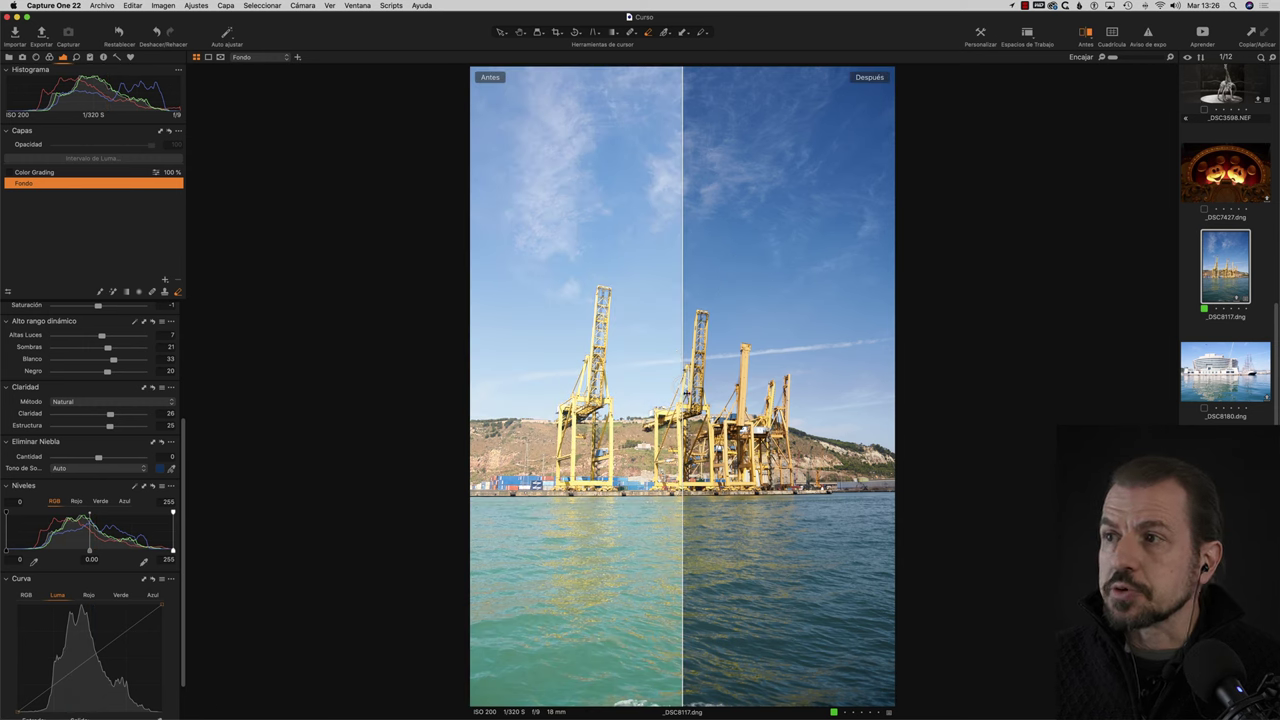
mouse_move(683, 390)
left_mouse_down()
mouse_move(885, 407)
mouse_move(357, 413)
left_mouse_up()
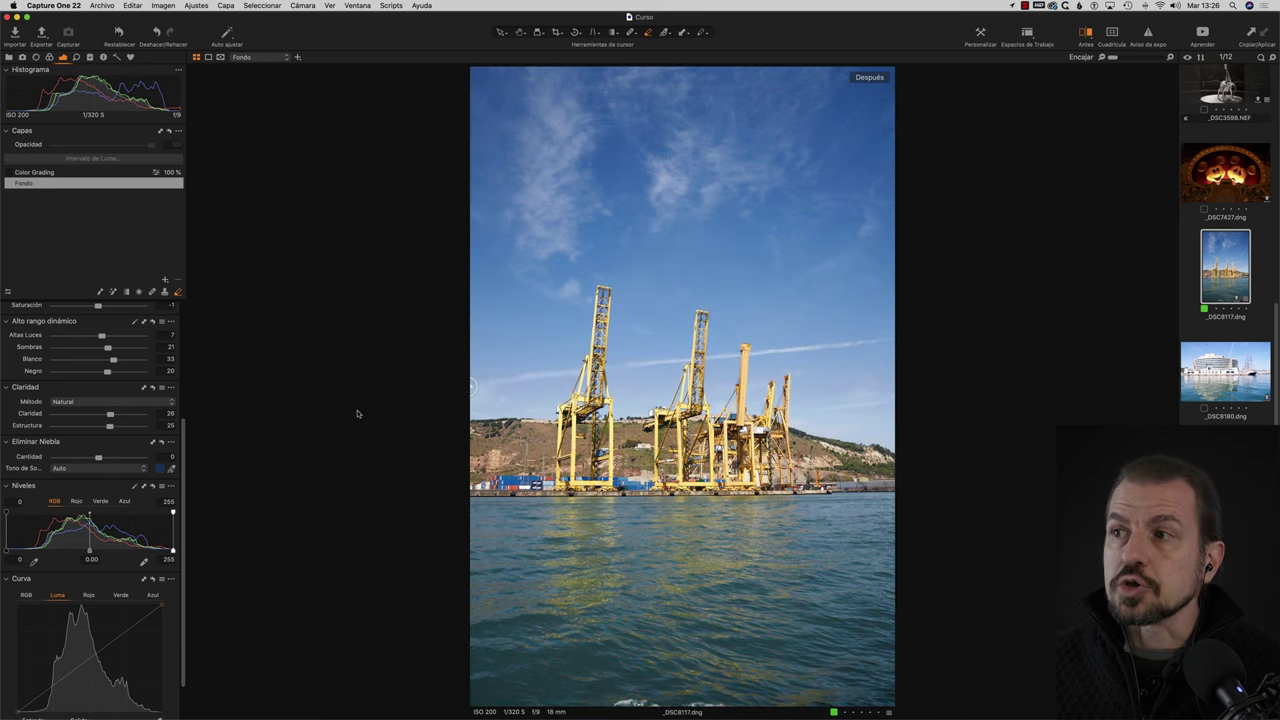
mouse_move(473, 386)
left_mouse_down()
mouse_move(829, 397)
mouse_move(580, 392)
mouse_move(599, 390)
mouse_move(571, 378)
mouse_move(465, 397)
left_mouse_up()
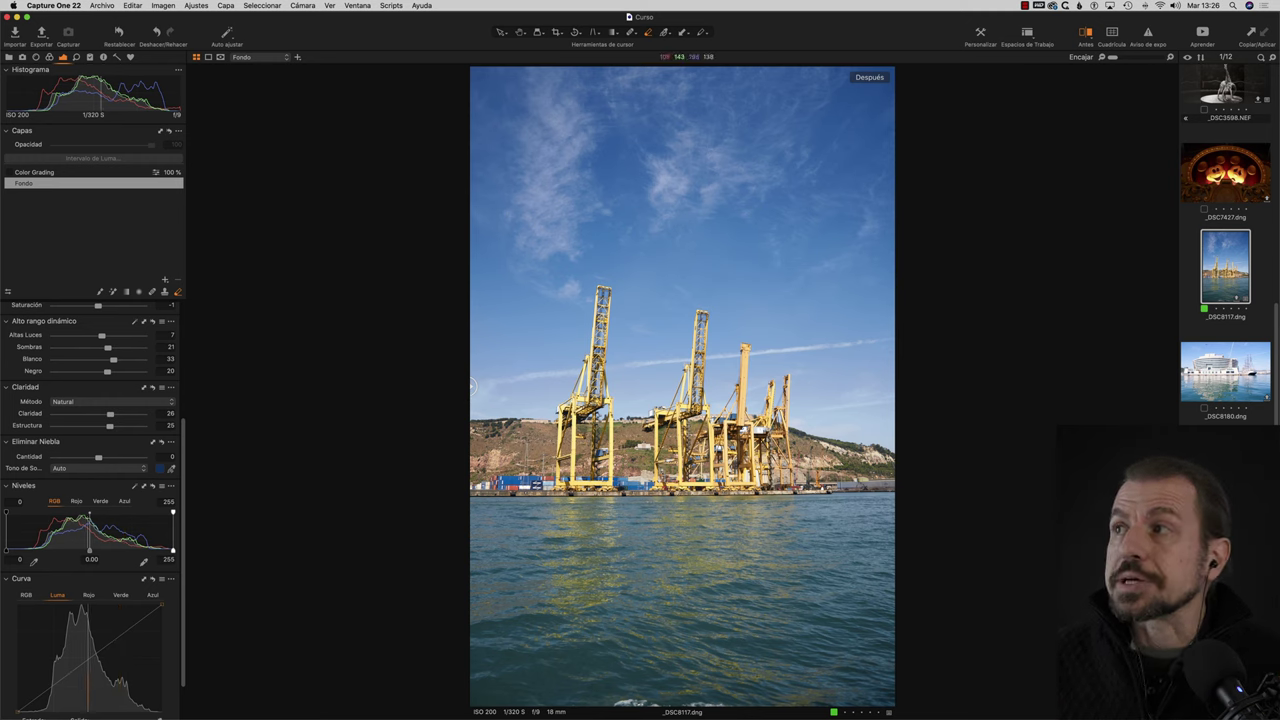
left_click(1088, 33)
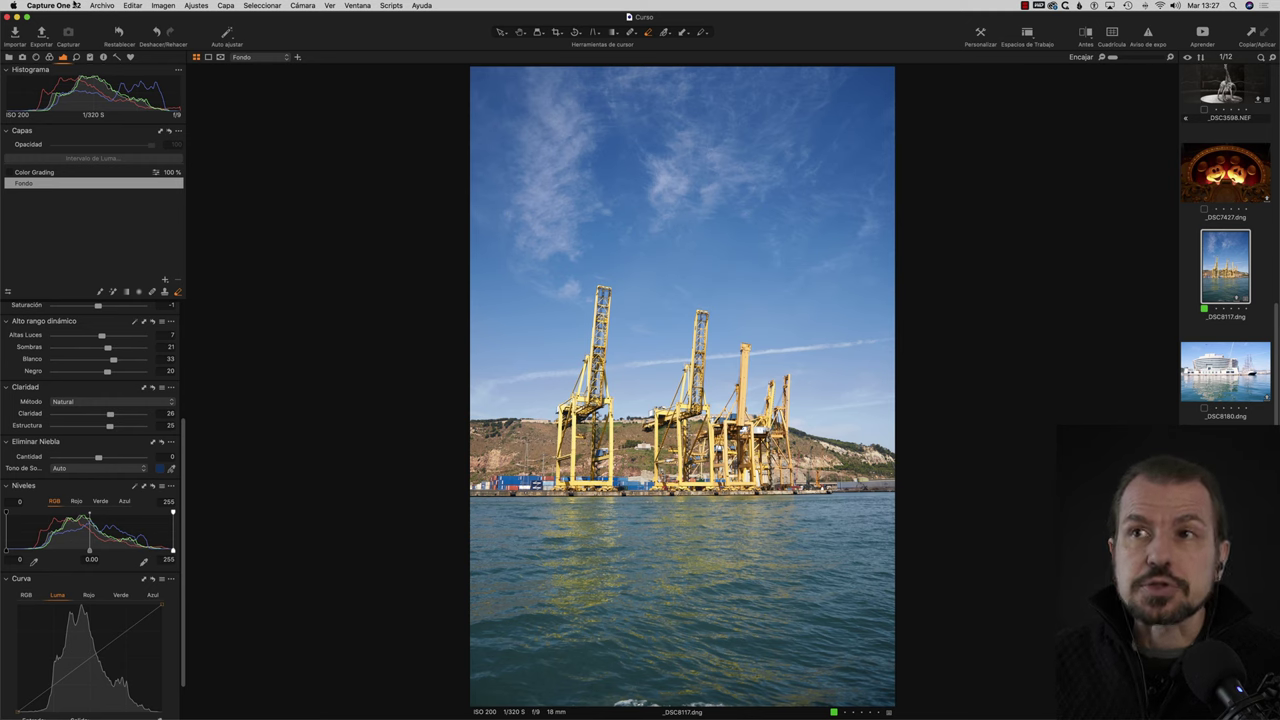
Step: Select the Color Grading layer and toggle its visibility checkbox
left_click(30, 173)
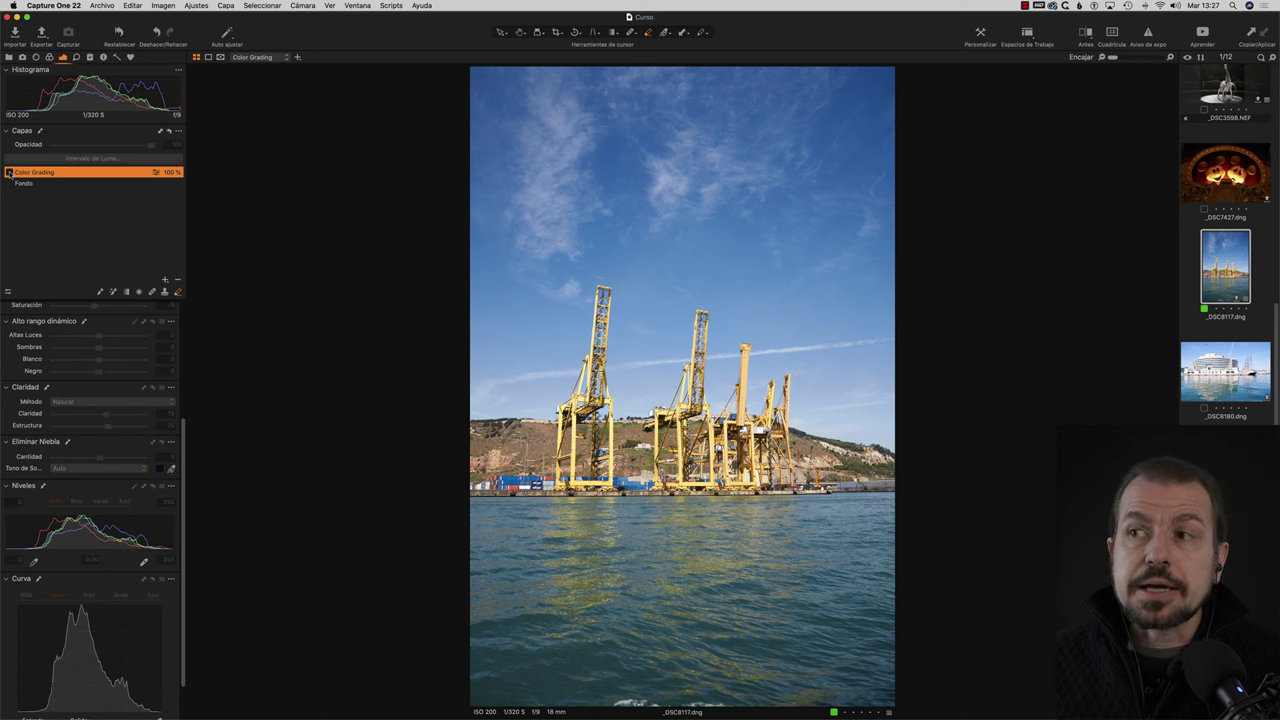
left_click(9, 172)
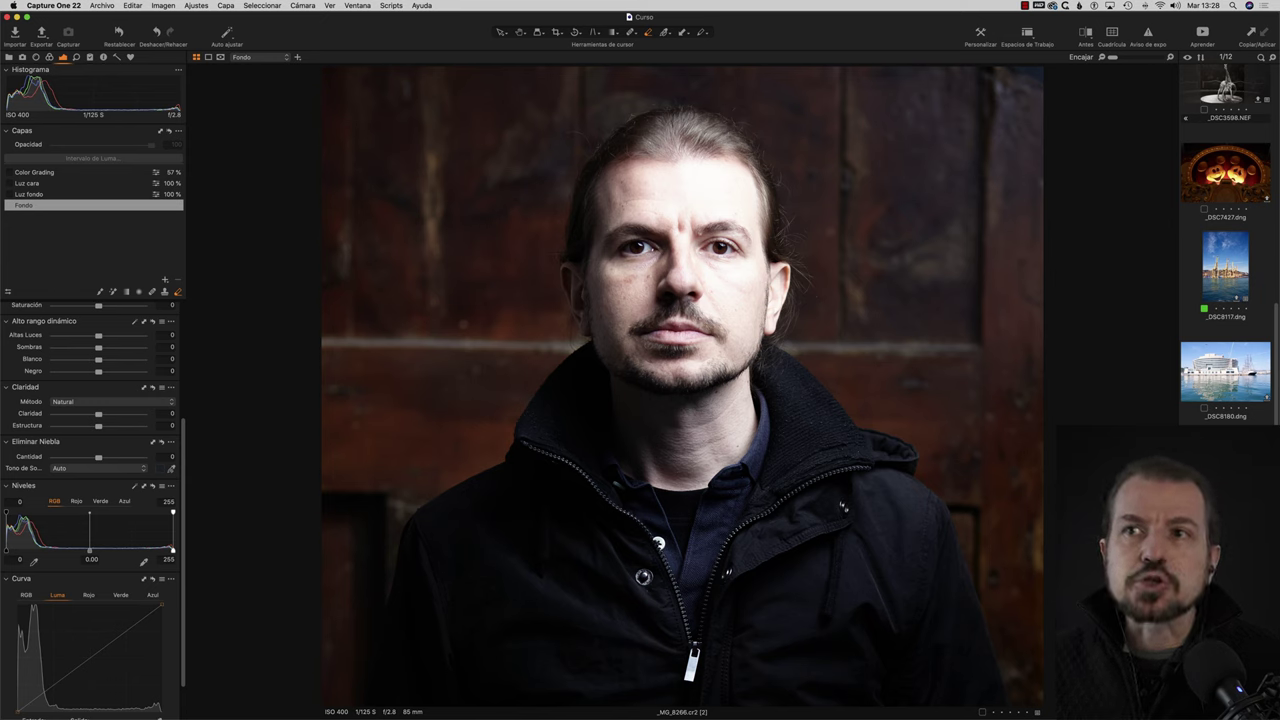
Step: Enable the Luz fondo layer to darken the background, then Luz cara to relight the face
left_click(8, 195)
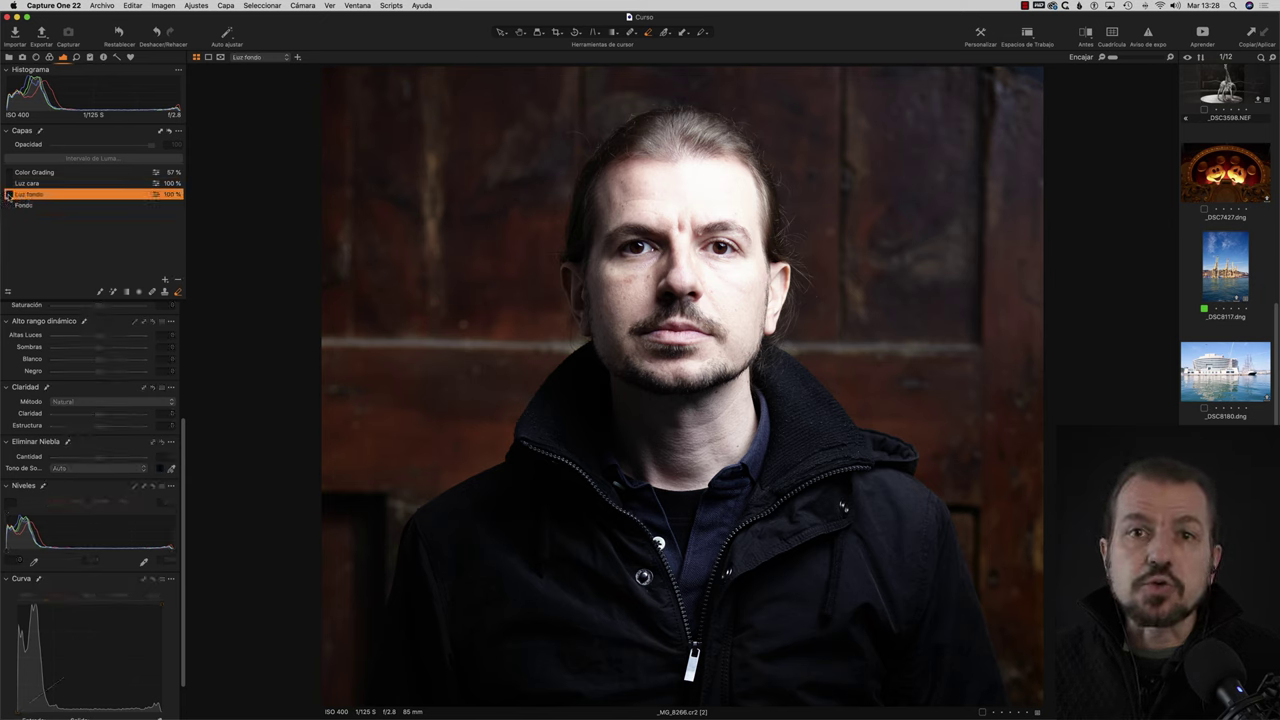
left_click(8, 195)
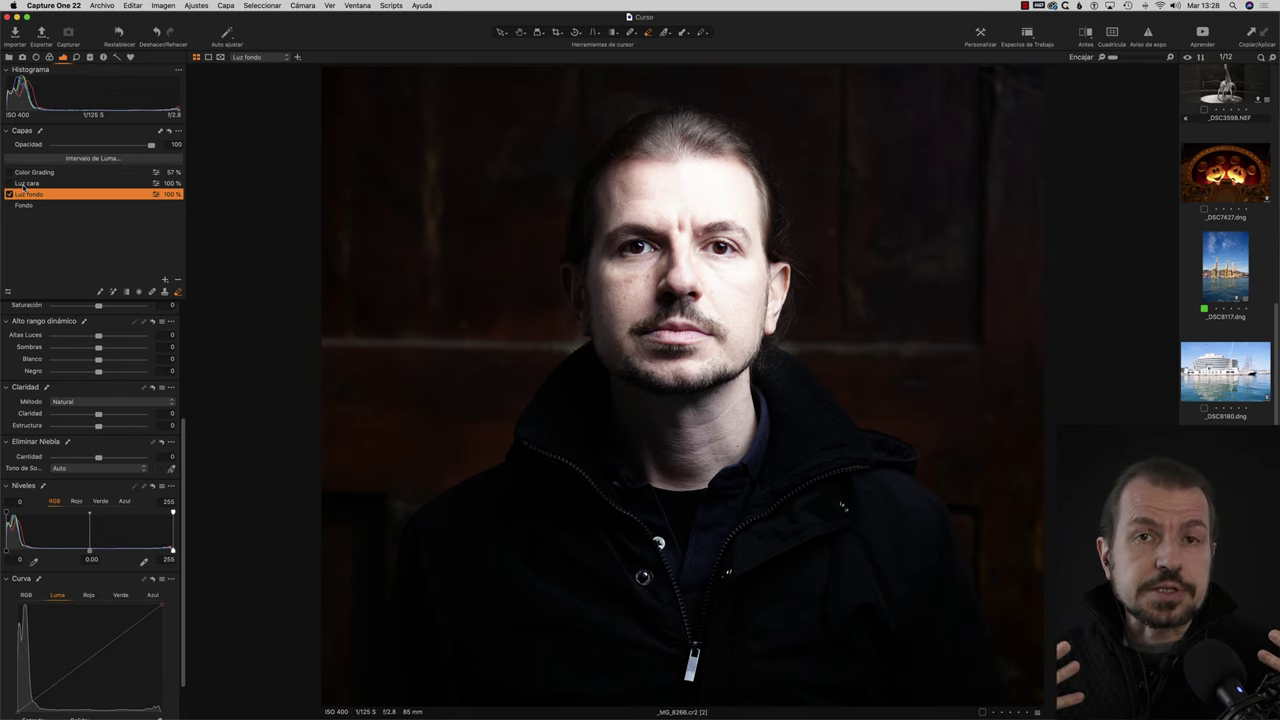
left_click(12, 184)
left_click(9, 184)
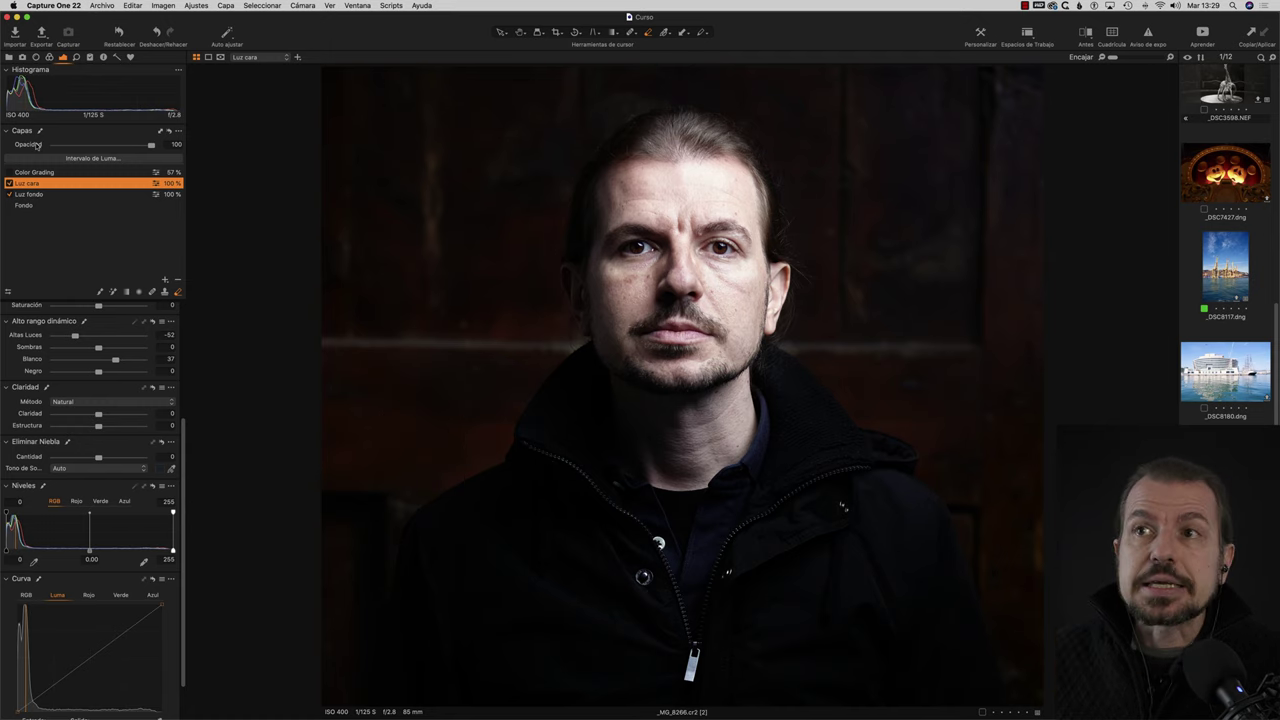
Step: Turn the Color Grading layer on, off to compare, and back on
left_click(40, 173)
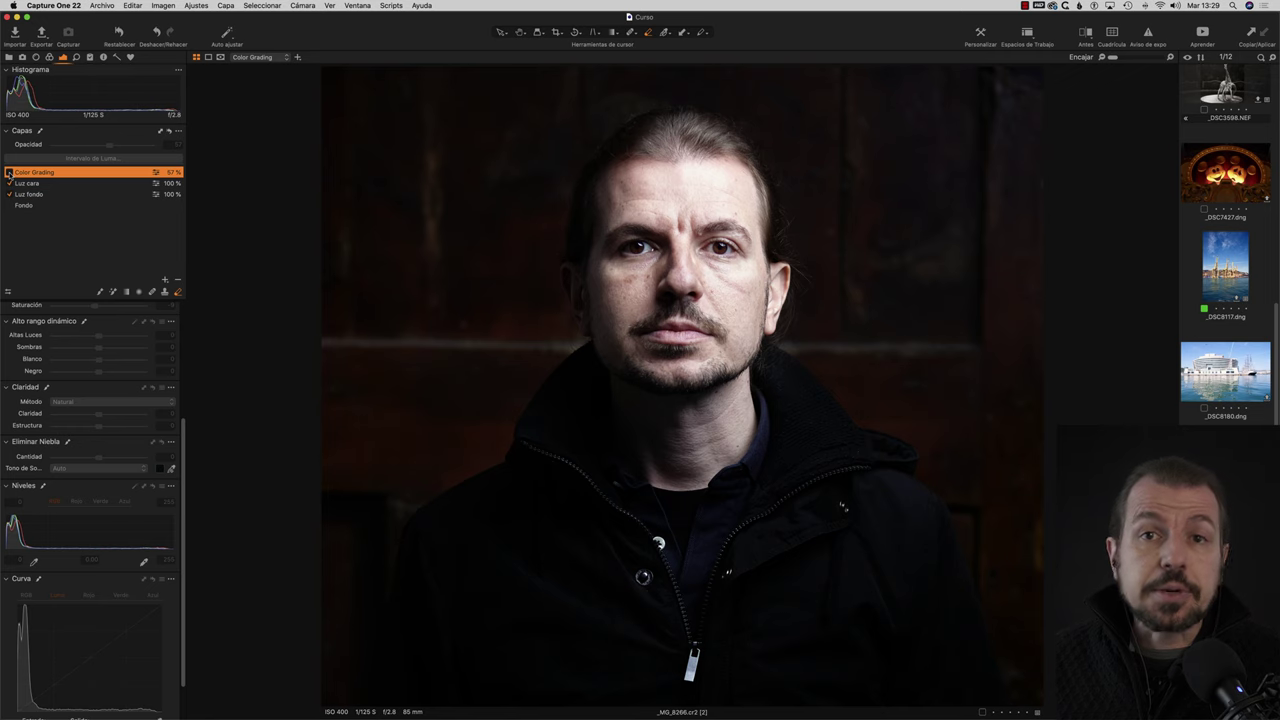
left_click(8, 172)
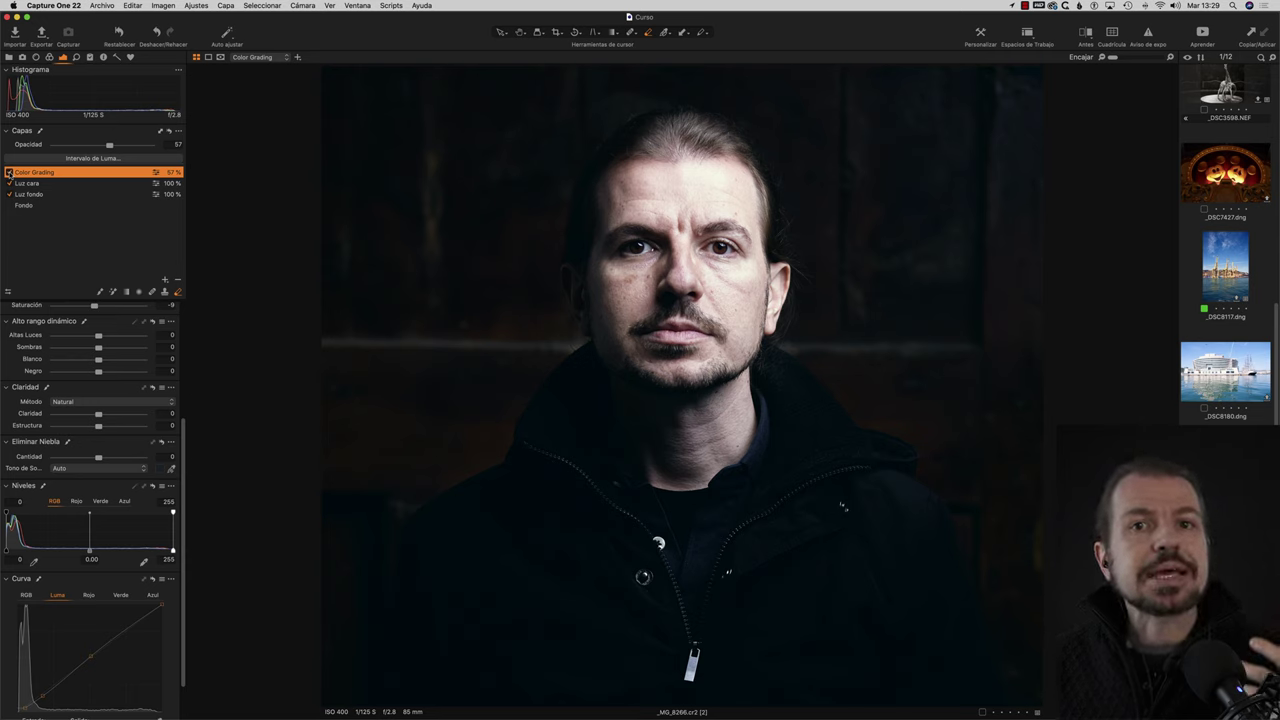
left_click(9, 172)
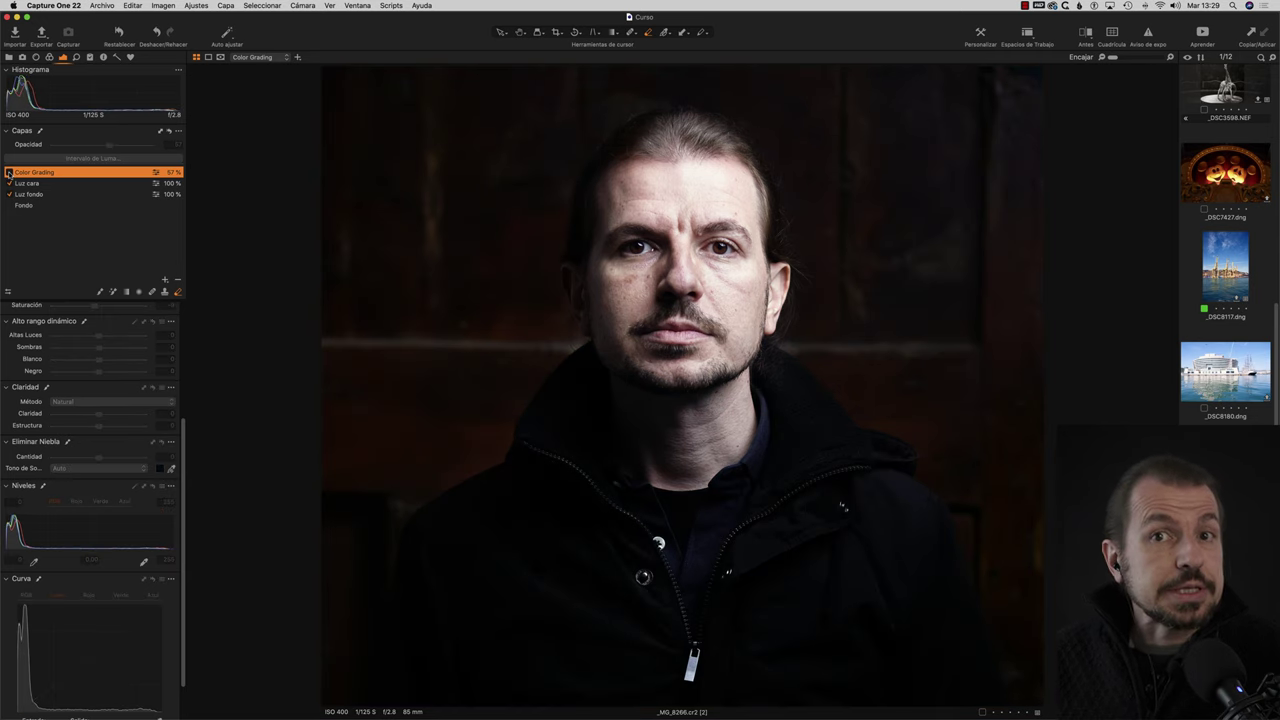
left_click(9, 172)
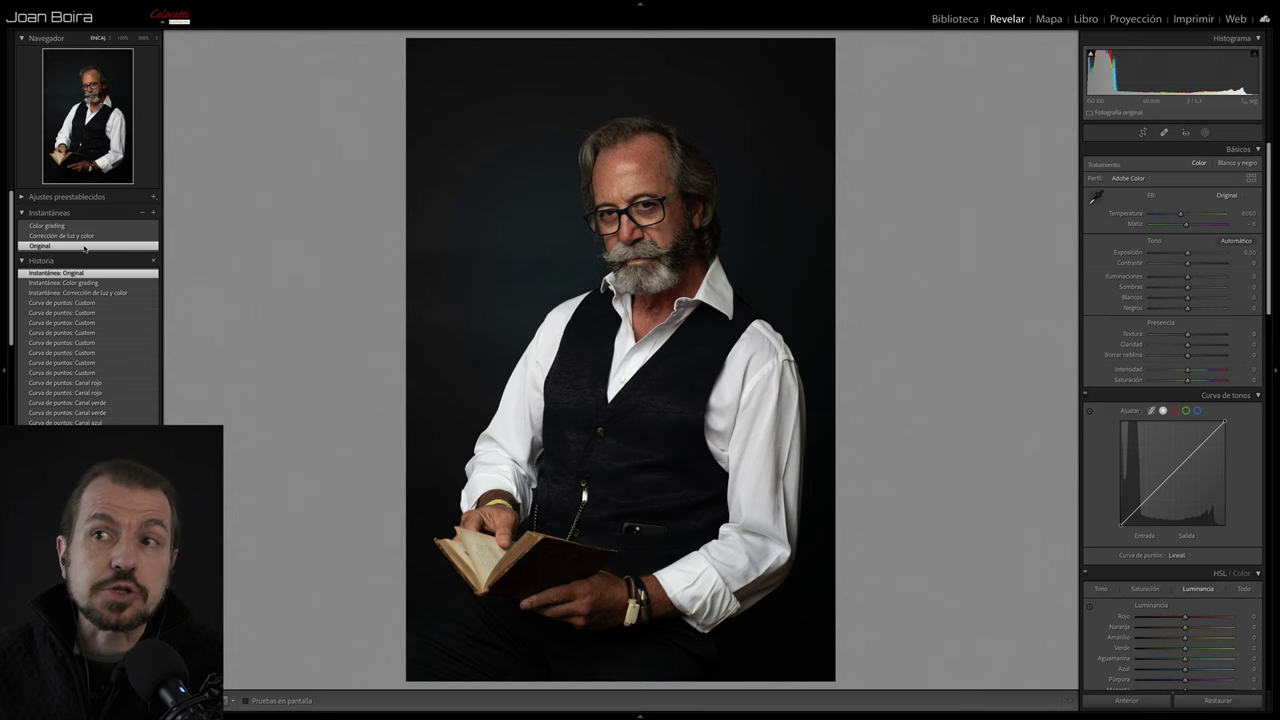
Step: Compare the Corrección de luz y color, Color grading and Original snapshots, ending on Color grading
left_click(86, 237)
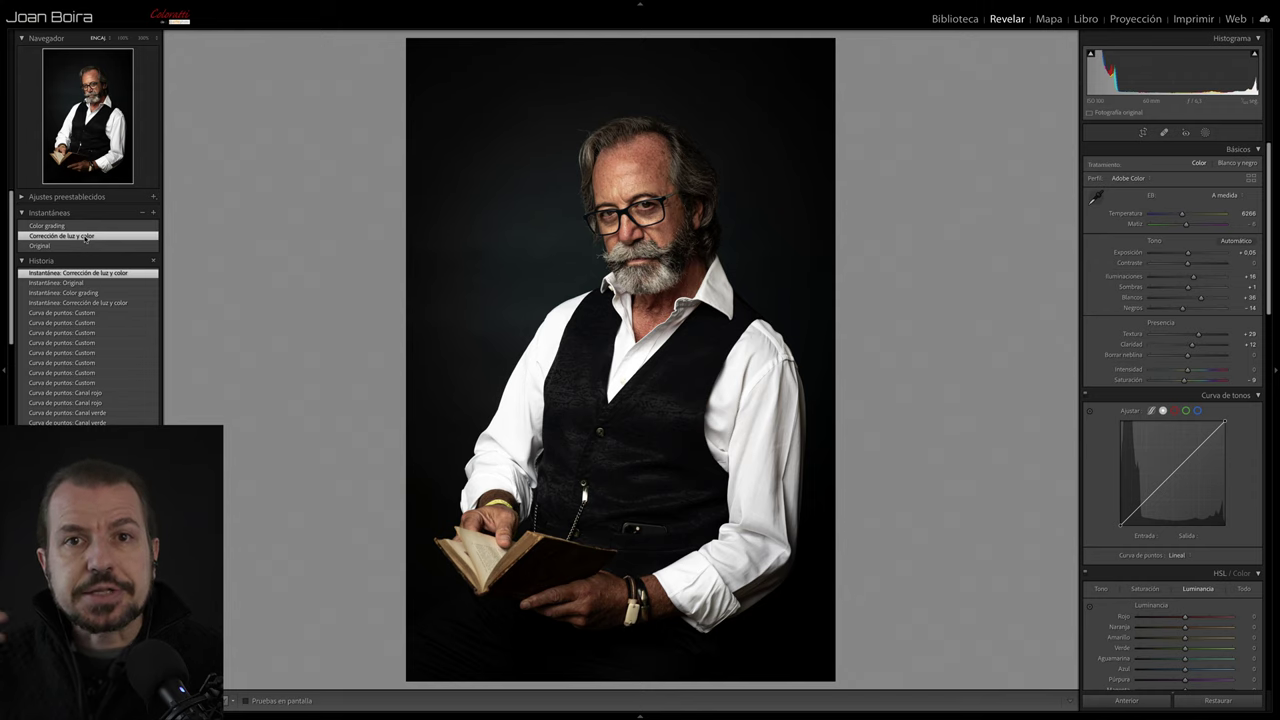
left_click(70, 227)
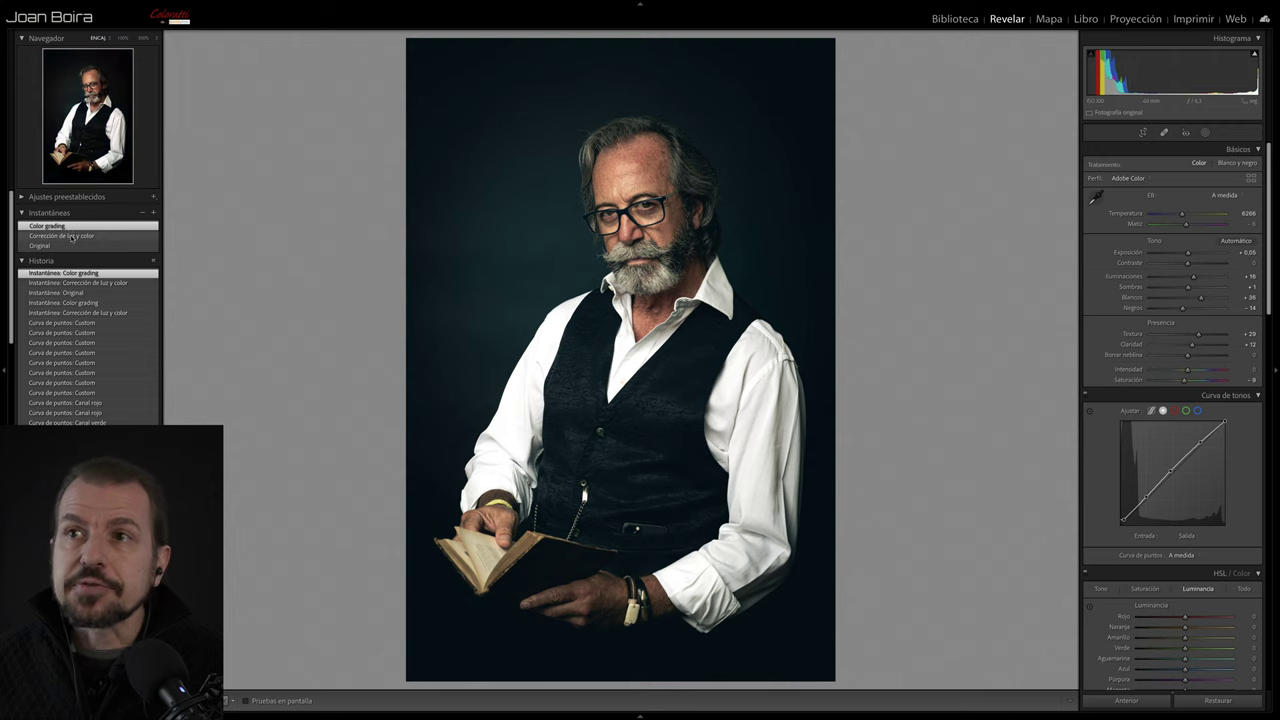
left_click(76, 245)
left_click(80, 235)
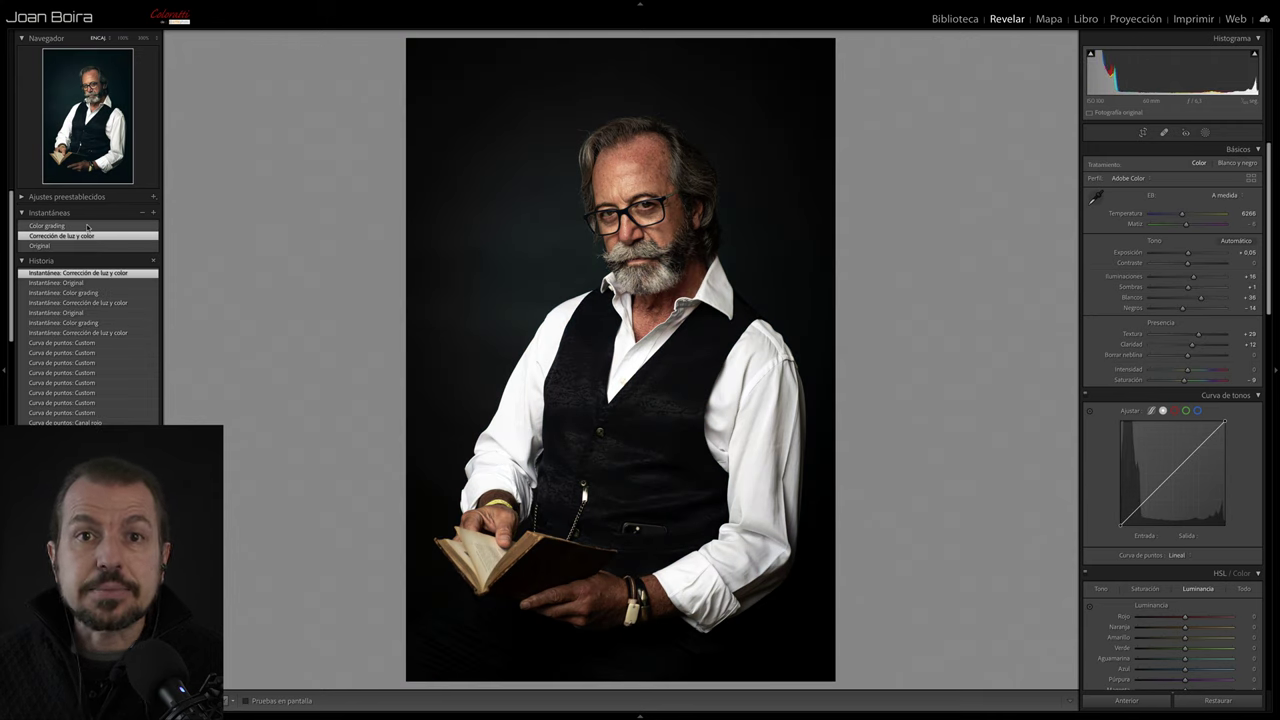
left_click(87, 227)
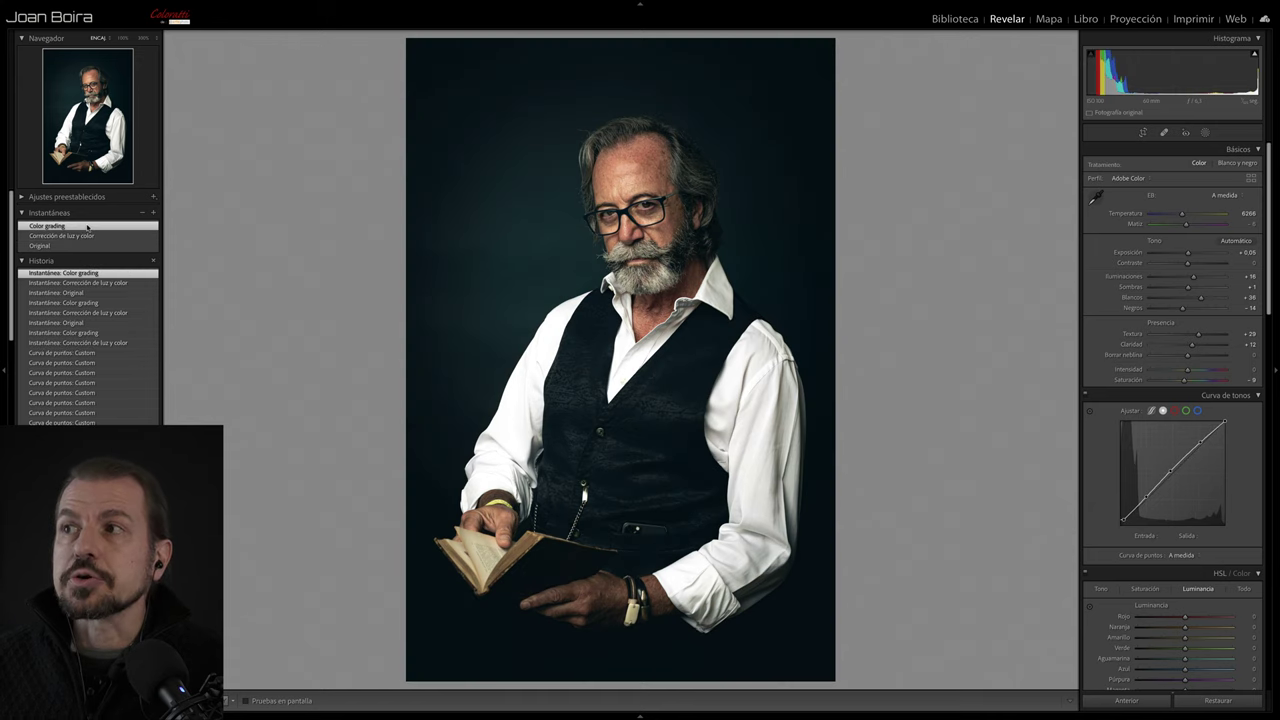